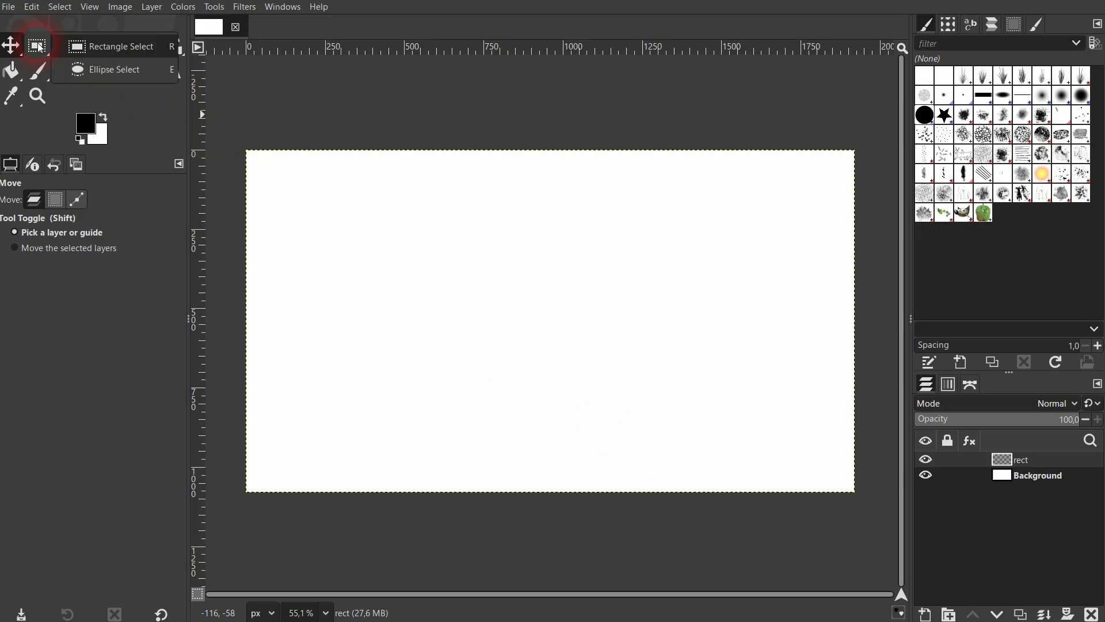
# Make a rectangular selection of 750 × 750 px positioned at X 510, Y 265 on the rect layer.
pyautogui.click(109, 52)
pyautogui.moveTo(408, 234); pyautogui.dragTo(651, 383)
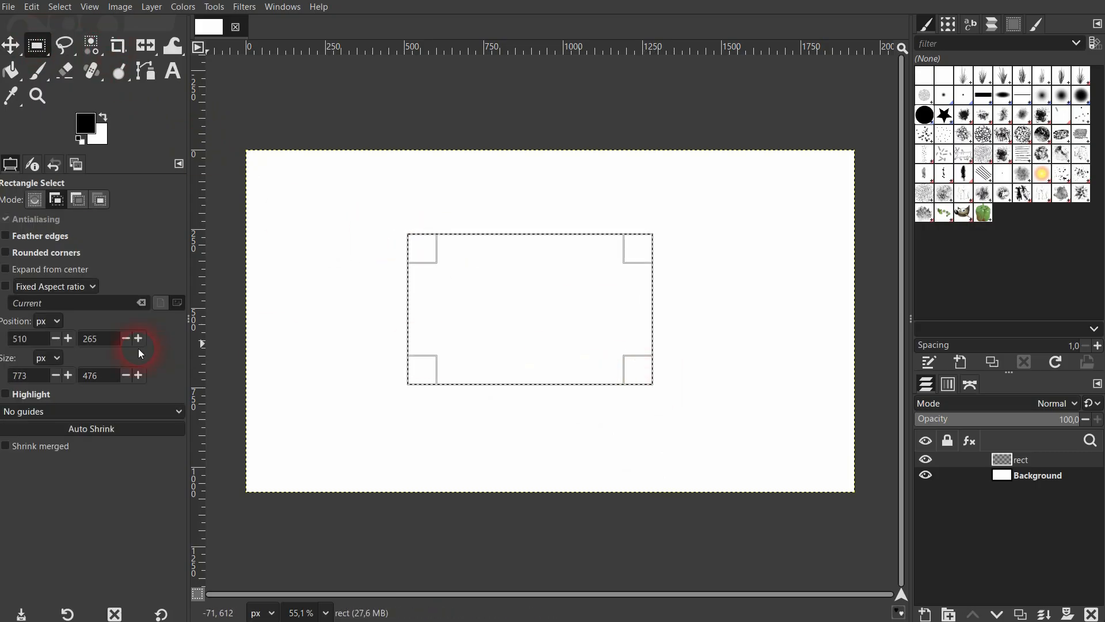
pyautogui.moveTo(39, 381); pyautogui.dragTo(2, 382)
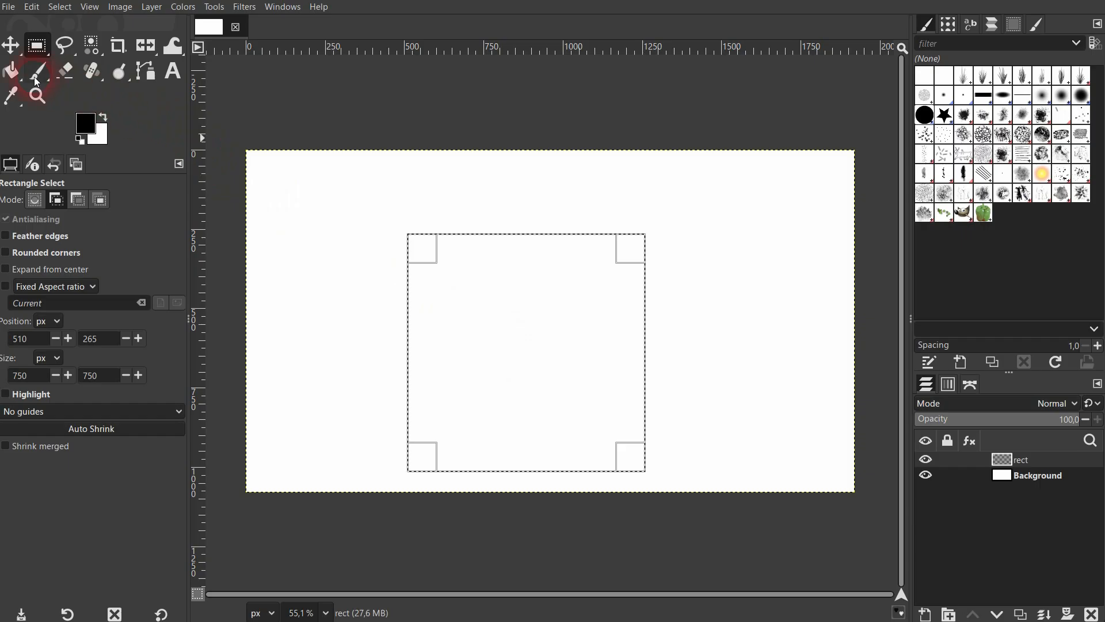
# Fill the square selection on the rect layer with the black foreground color using Bucket Fill.
pyautogui.click(15, 74)
pyautogui.click(82, 74)
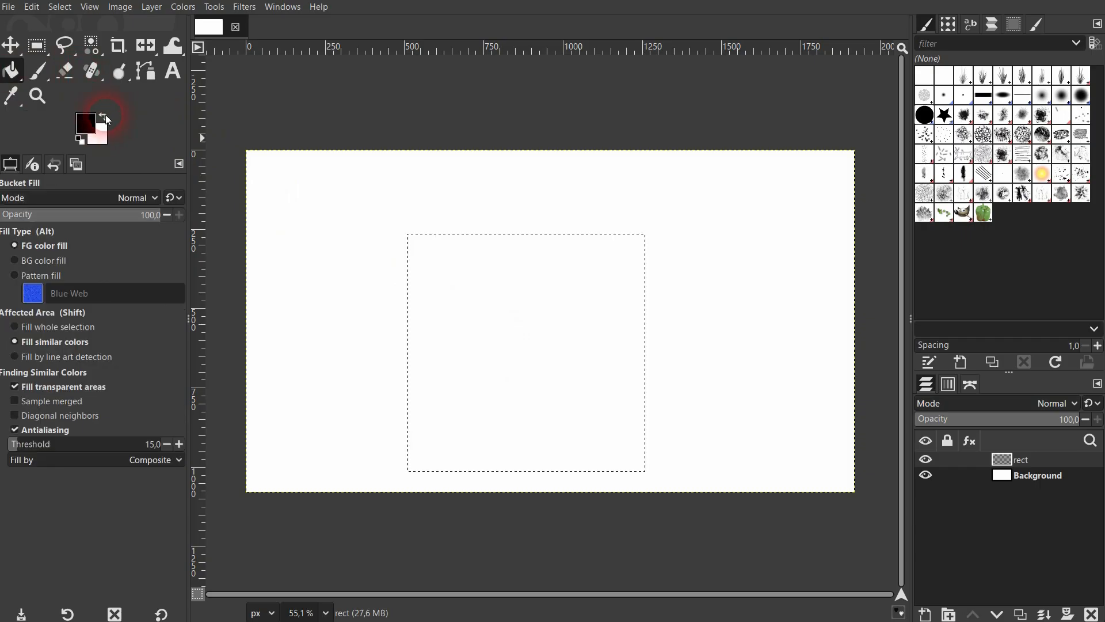
pyautogui.click(624, 382)
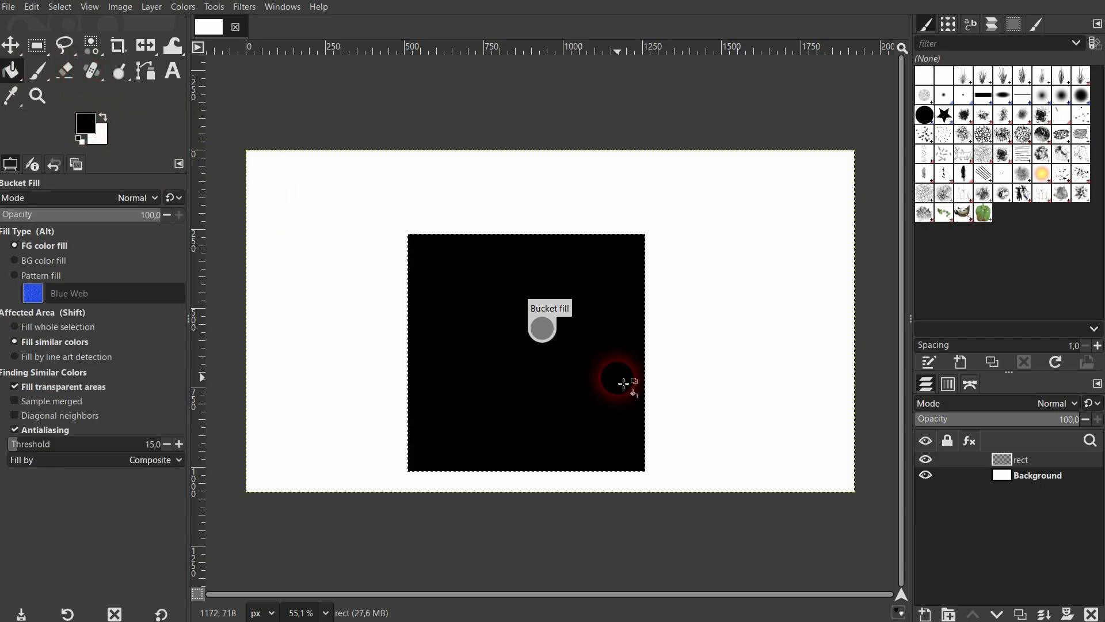
# Clear the selection and move the rect layer so the black square sits near the middle of the white canvas.
pyautogui.click(60, 7)
pyautogui.click(88, 45)
pyautogui.click(10, 45)
pyautogui.moveTo(566, 362); pyautogui.dragTo(581, 326)
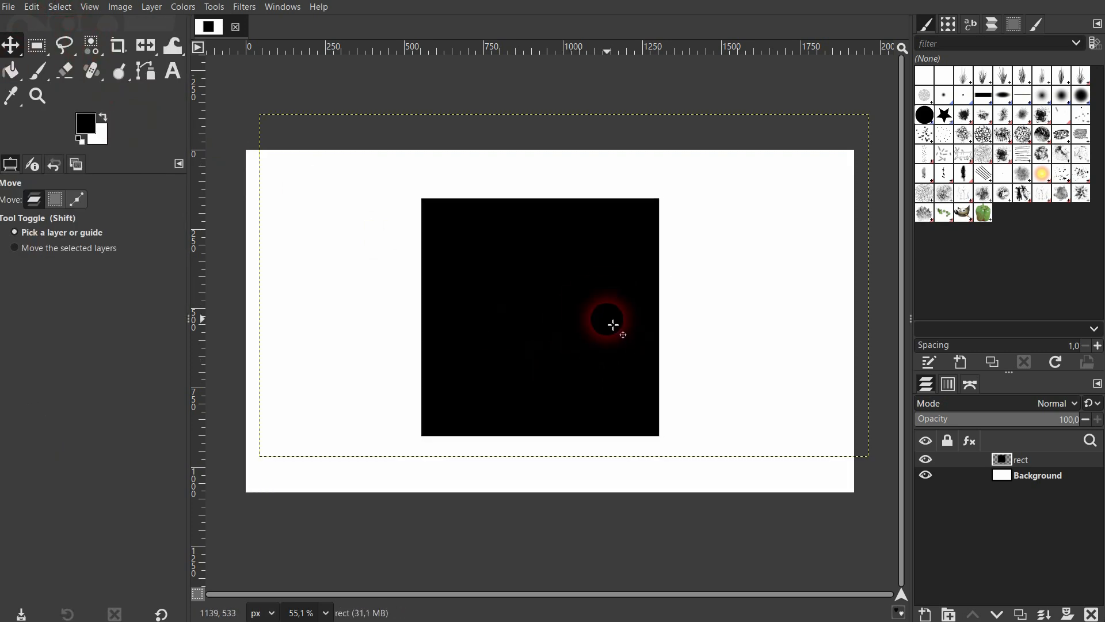
pyautogui.moveTo(547, 264); pyautogui.dragTo(530, 278)
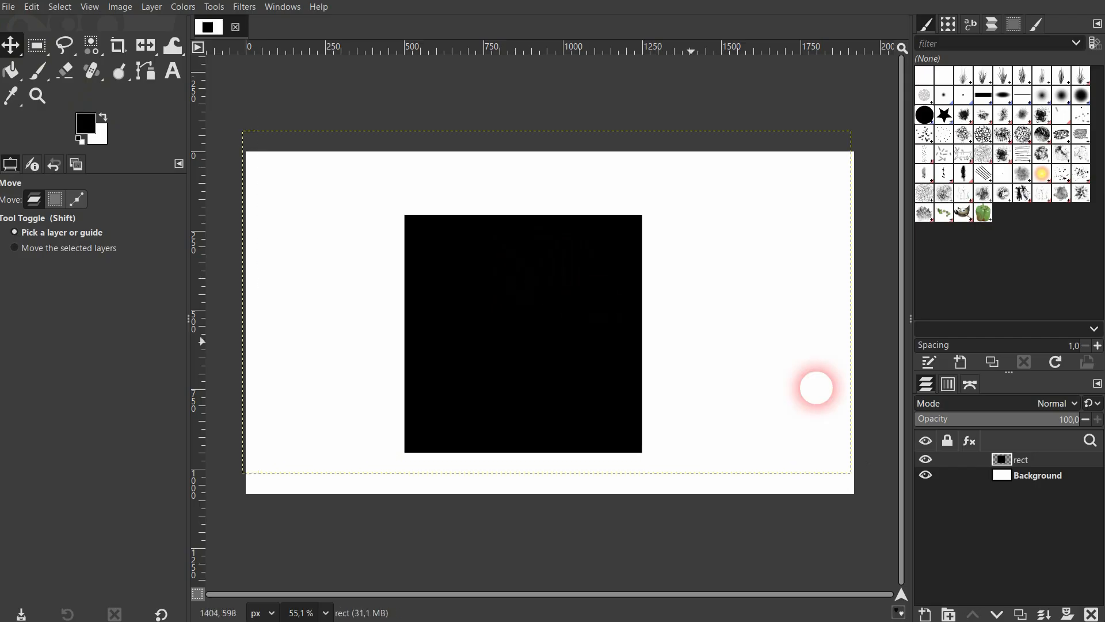
pyautogui.click(1036, 474)
pyautogui.click(794, 389)
pyautogui.click(580, 311)
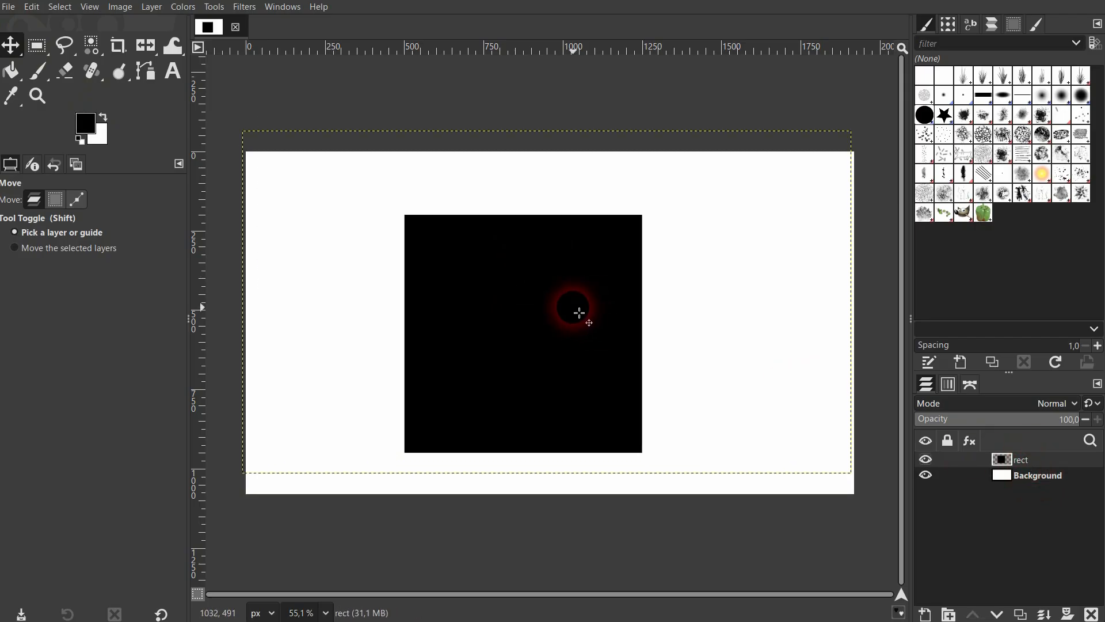
# Preview a horizontal shear of the black square with the Shear tool, first at X magnitude 55, then freehand to about 122.
pyautogui.click(153, 49)
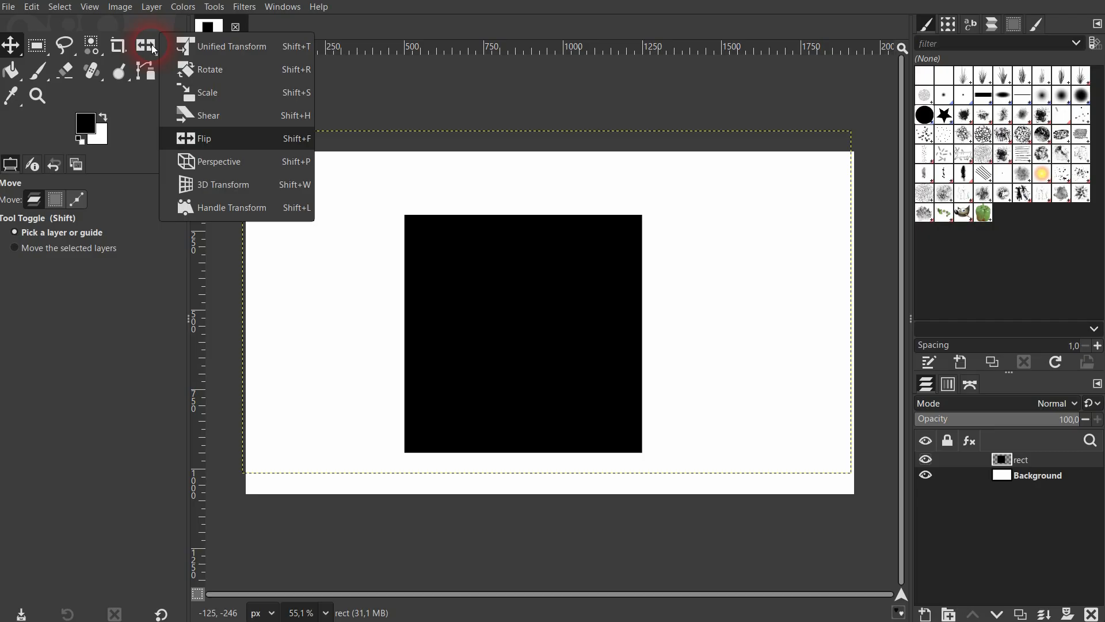
pyautogui.click(244, 114)
pyautogui.click(249, 121)
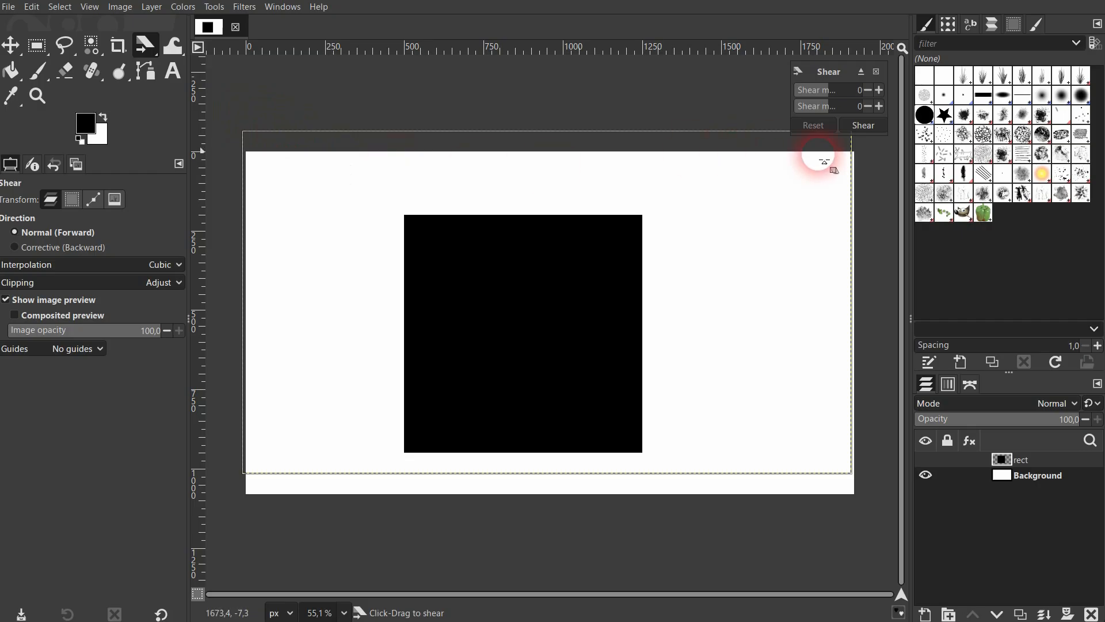
pyautogui.click(879, 91)
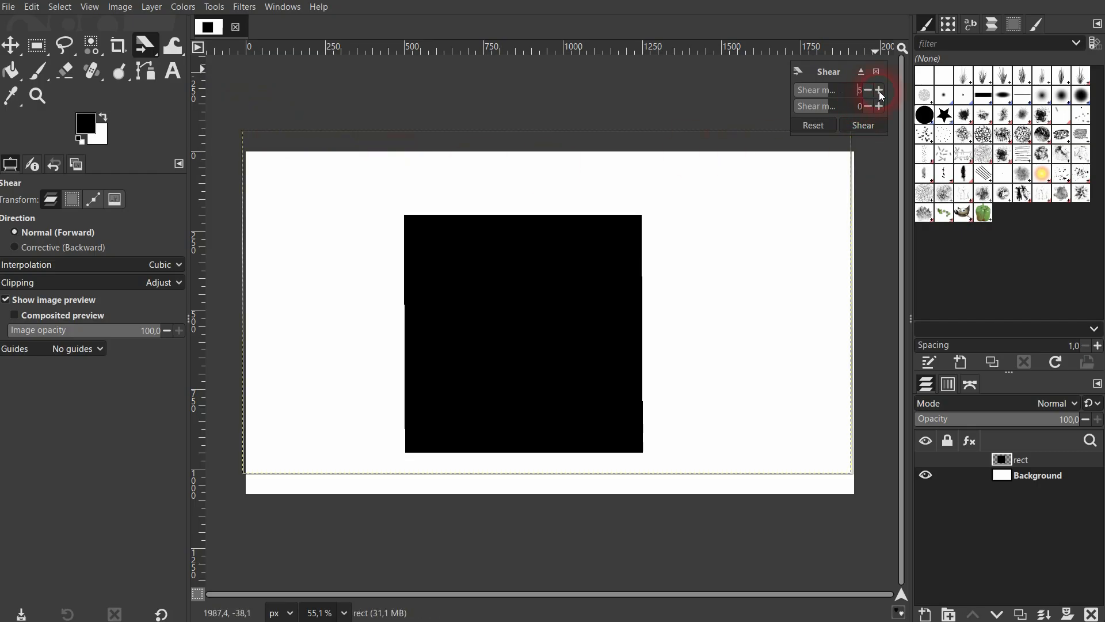
pyautogui.moveTo(879, 91); pyautogui.dragTo(879, 91)
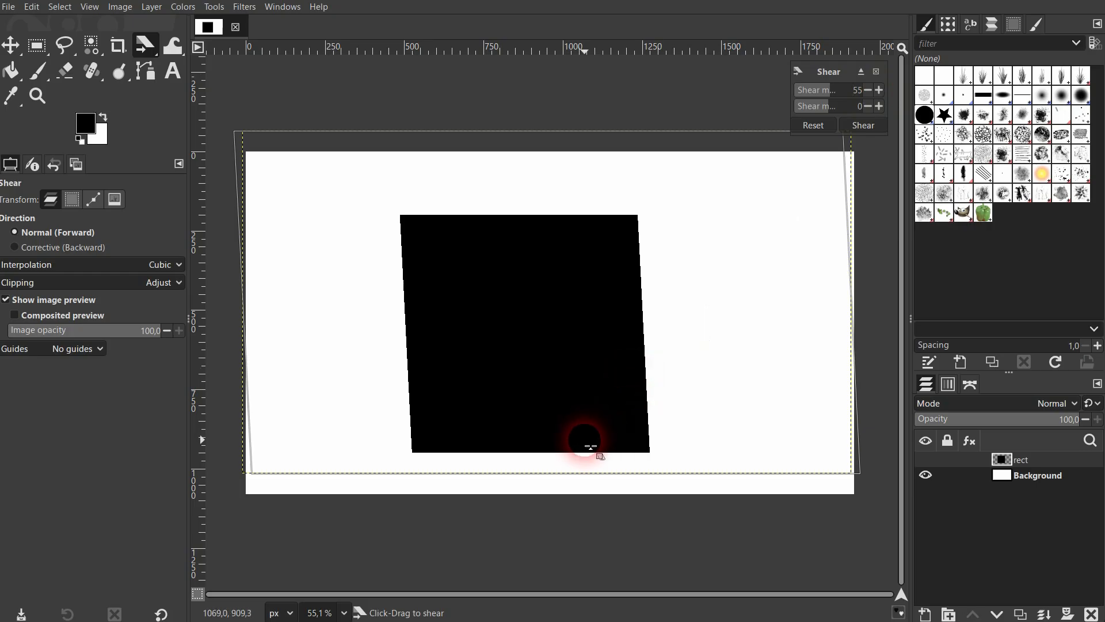
pyautogui.moveTo(582, 457); pyautogui.dragTo(707, 417)
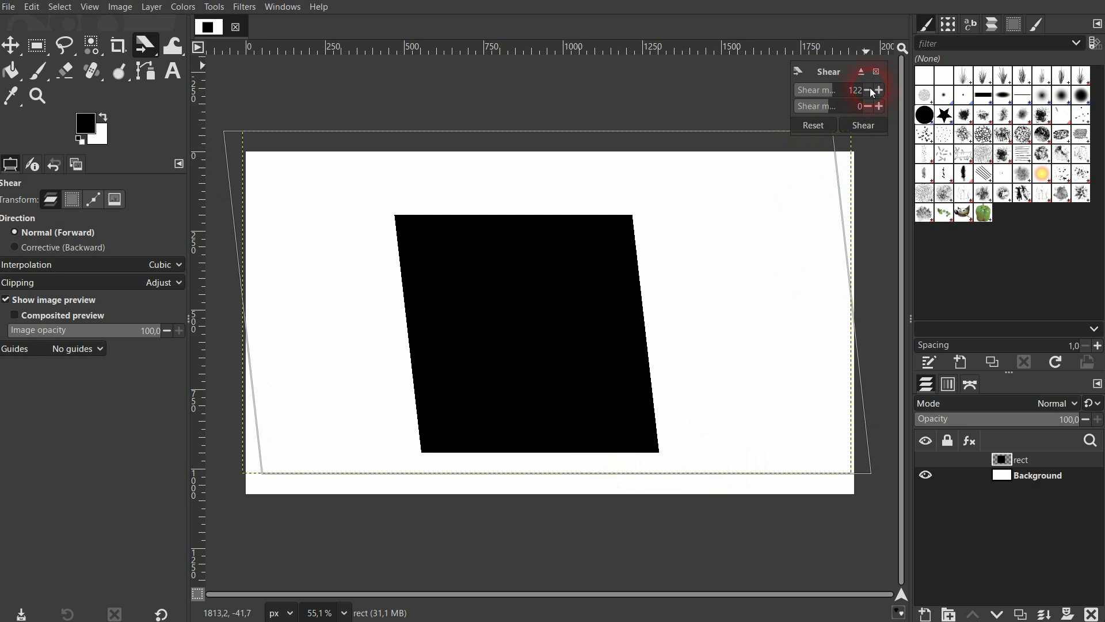
# Try a vertical shear of the black square, raising the Y magnitude to 29 and adjusting it freehand on the canvas.
pyautogui.click(879, 106)
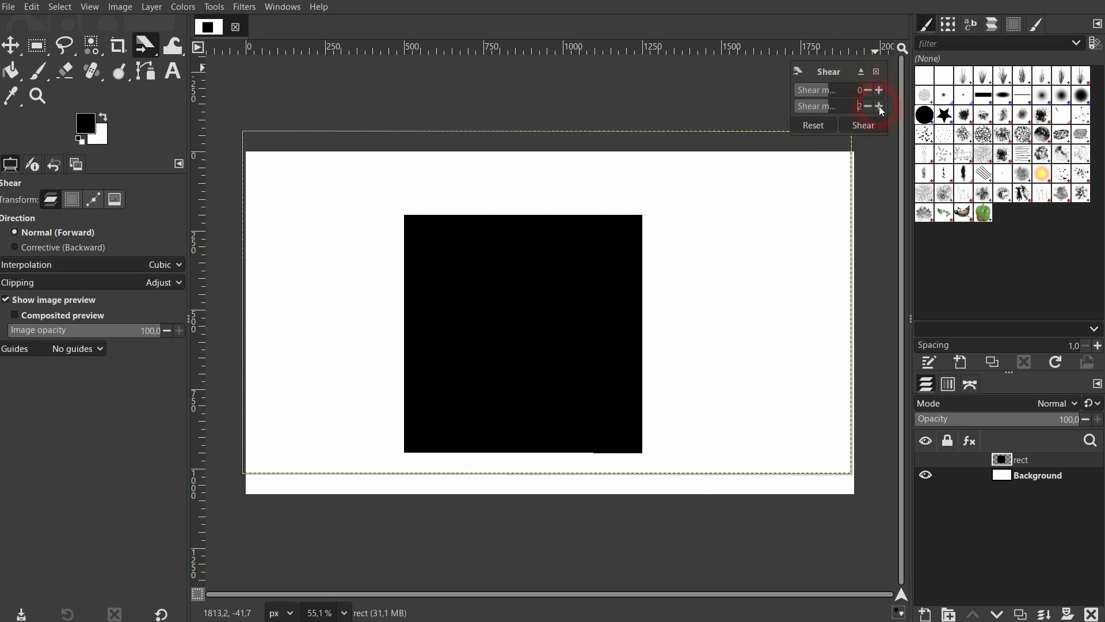
pyautogui.click(879, 106)
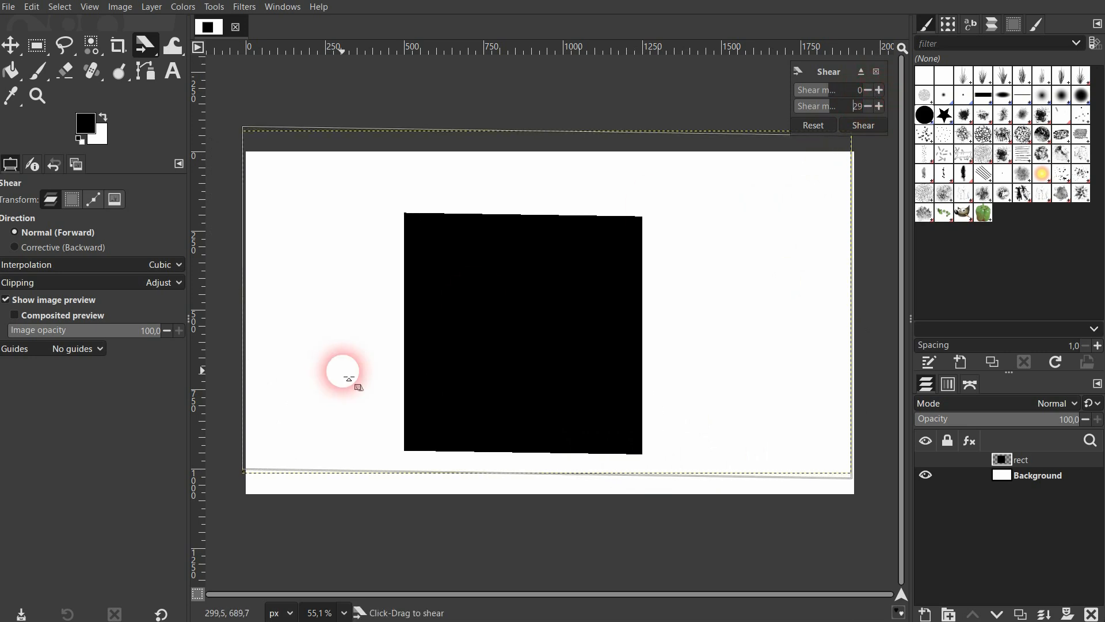
pyautogui.moveTo(402, 344); pyautogui.dragTo(583, 221)
# Shear the rect layer horizontally with an X magnitude of 441 and apply it.
pyautogui.click(878, 90)
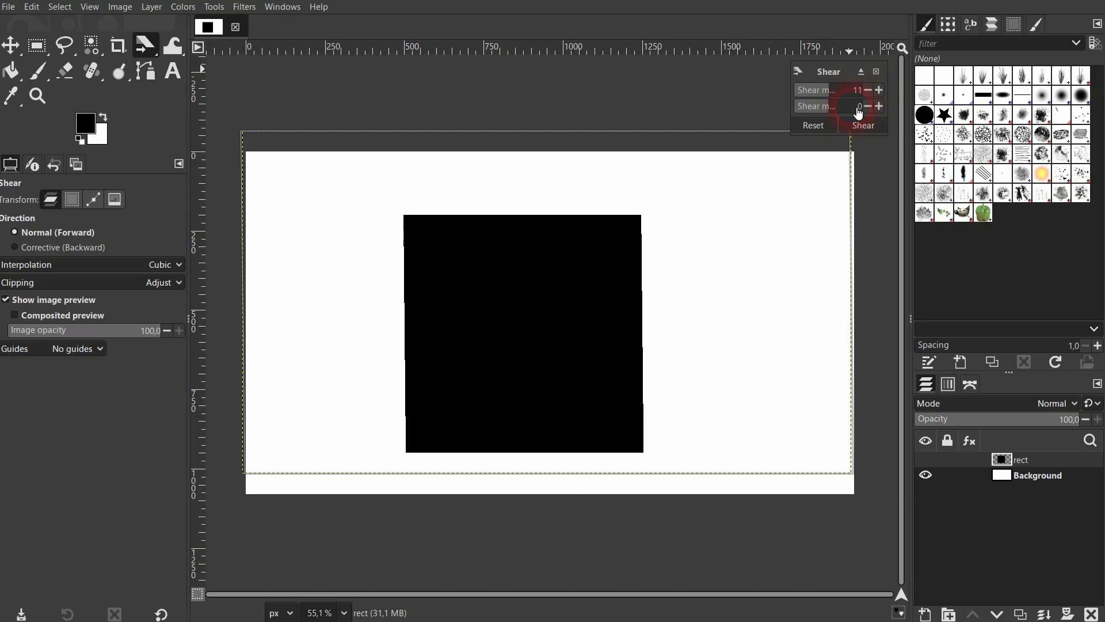
pyautogui.click(858, 109)
pyautogui.click(848, 92)
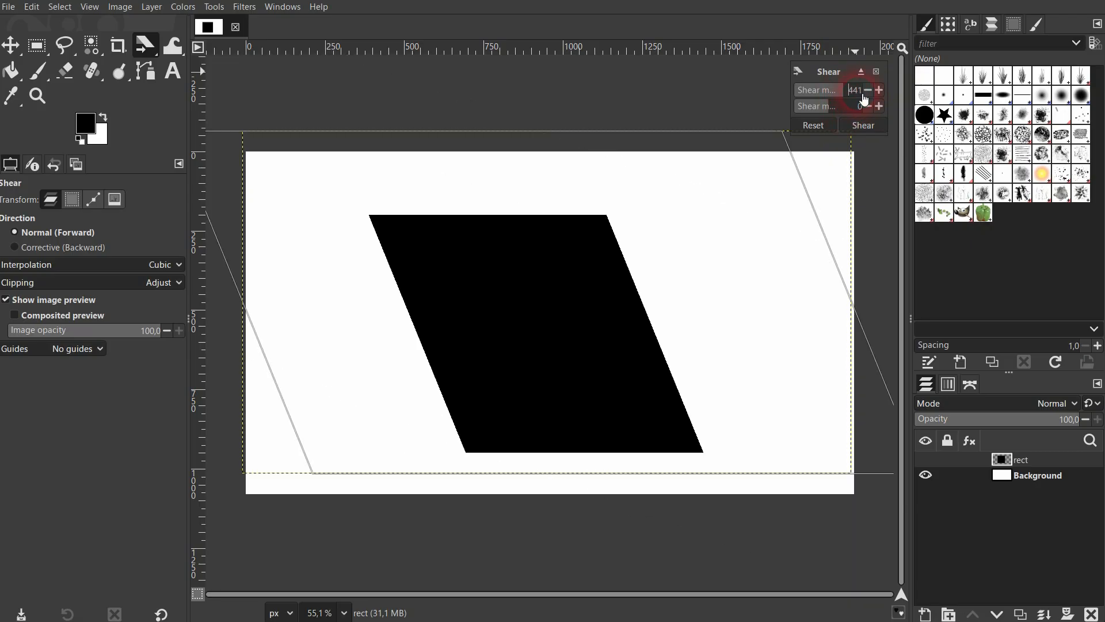
pyautogui.click(869, 115)
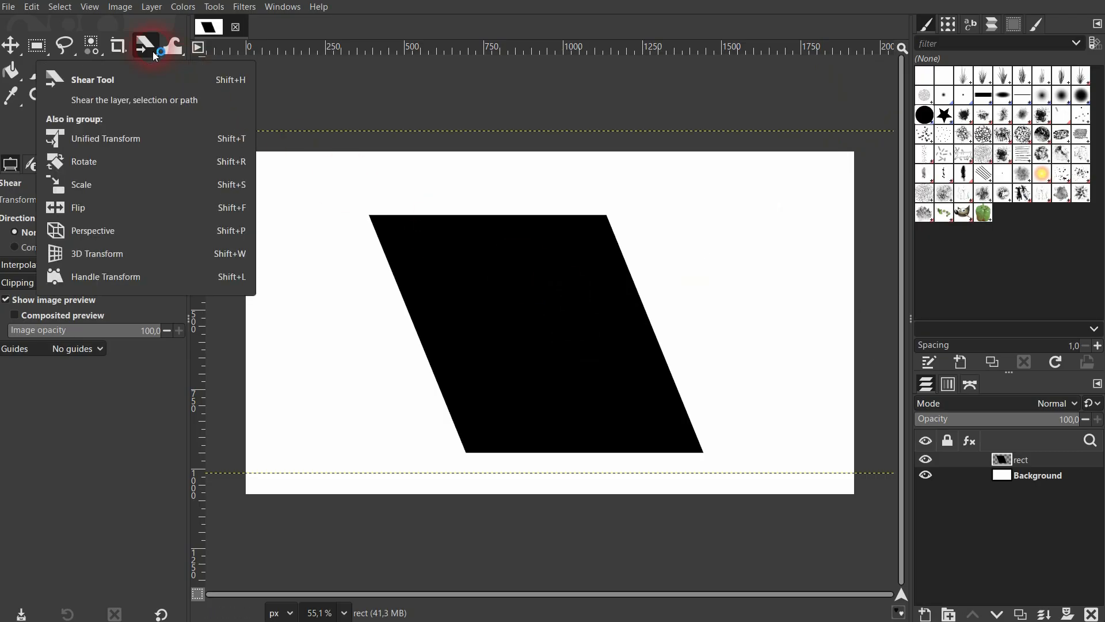
# Shear the slanted rect layer vertically with a Y magnitude of 424 and X at 0, and apply it.
pyautogui.click(562, 321)
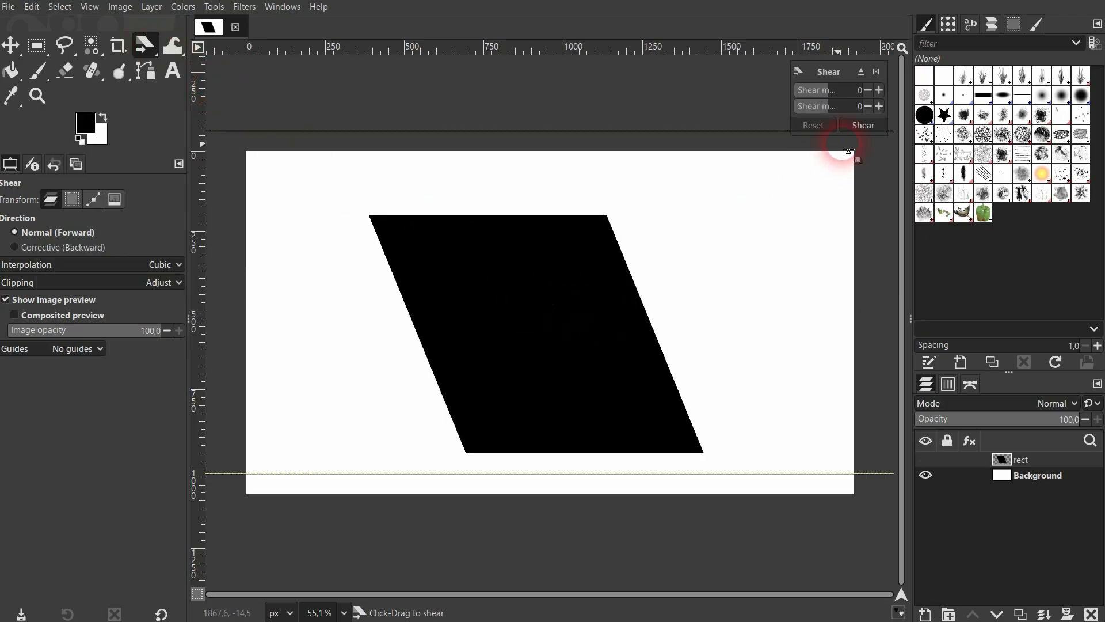
pyautogui.click(879, 89)
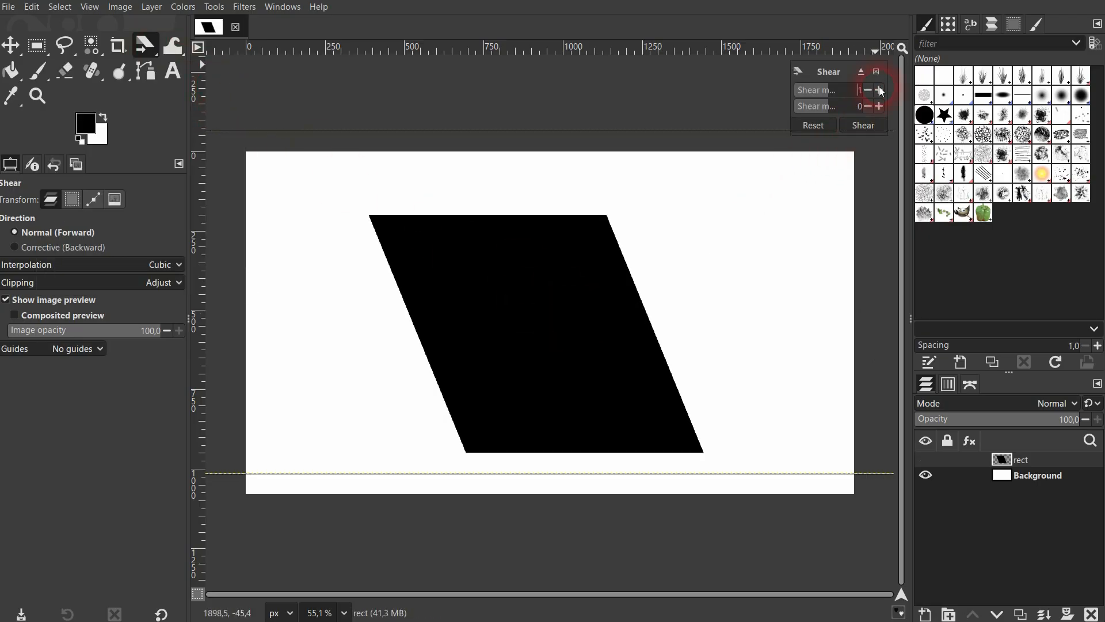
pyautogui.click(850, 107)
pyautogui.click(849, 96)
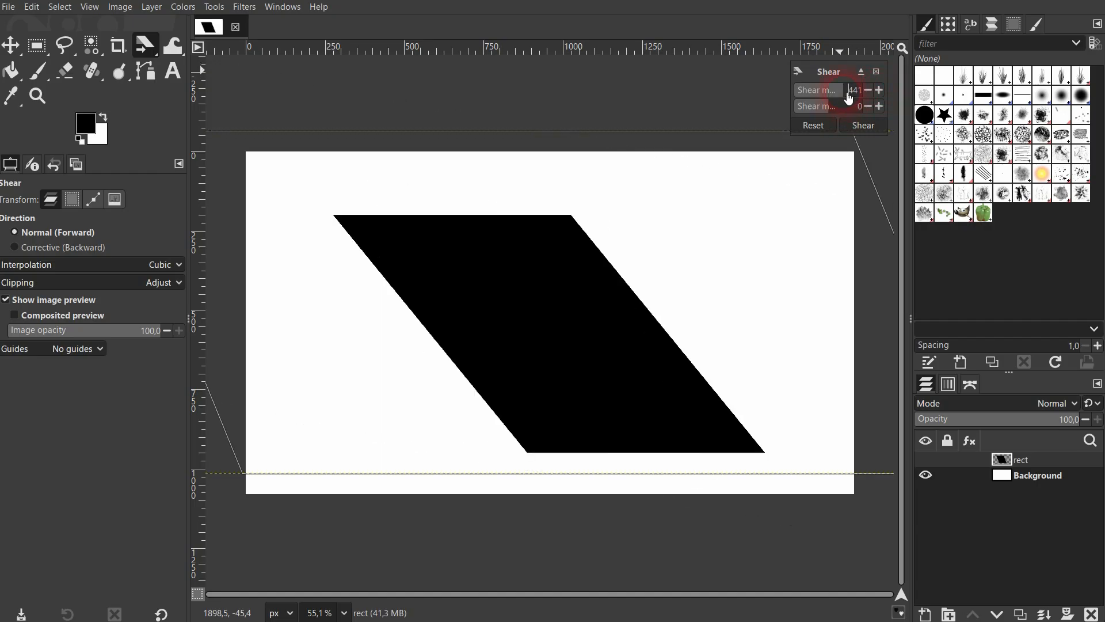
pyautogui.click(846, 108)
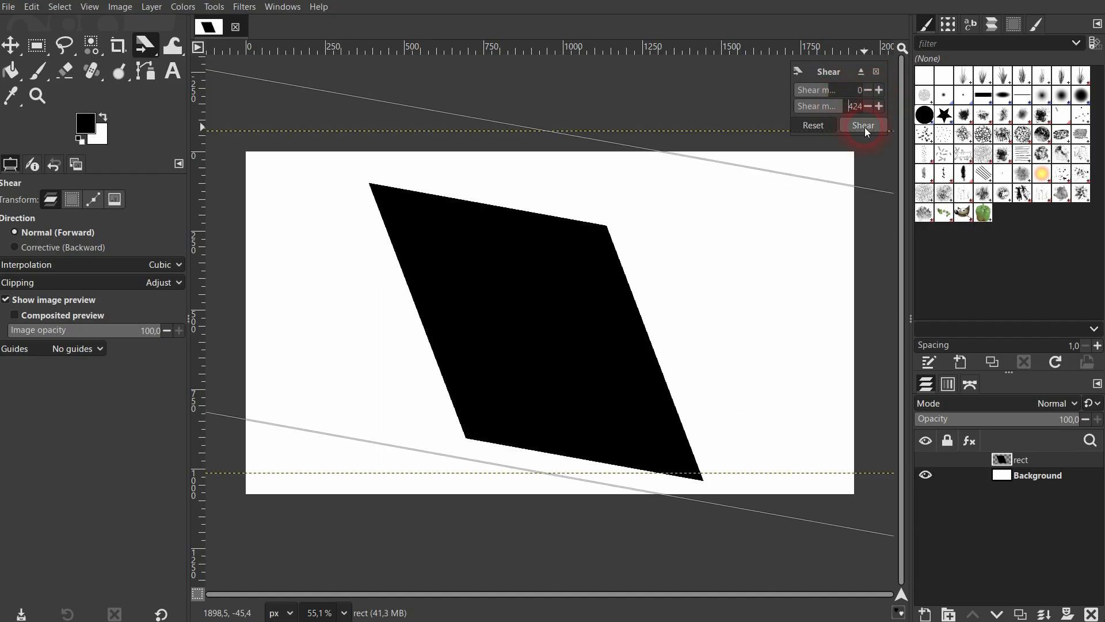
pyautogui.click(864, 126)
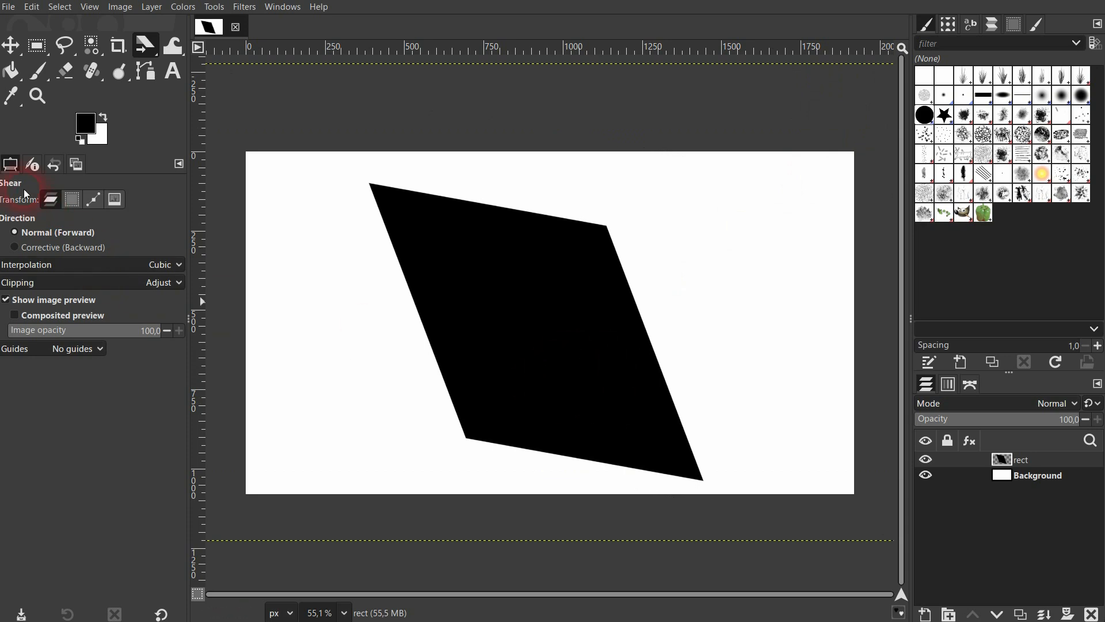
# Try center-line and rule-of-thirds guides on the shear preview, return to no guides, and cancel the pending shear.
pyautogui.click(75, 348)
pyautogui.click(73, 373)
pyautogui.click(562, 301)
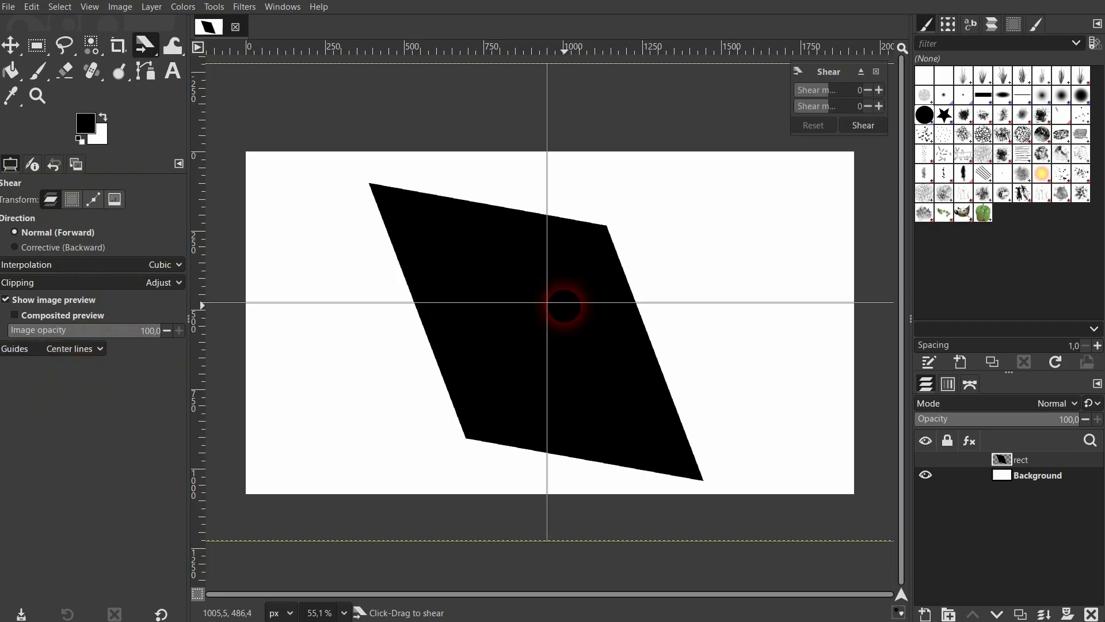
pyautogui.click(90, 354)
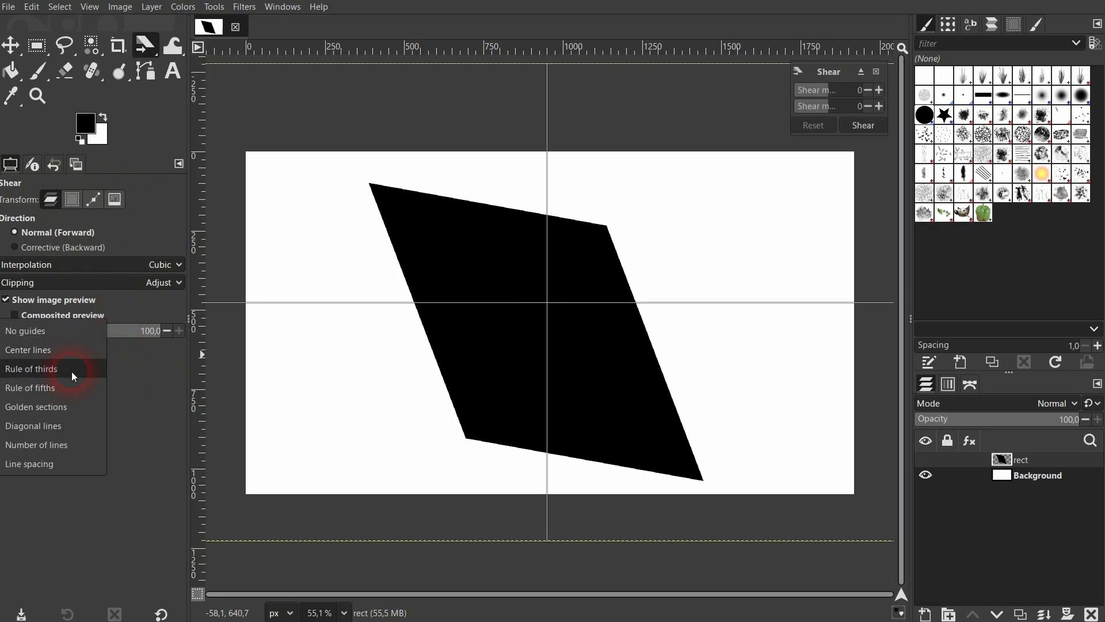
pyautogui.click(72, 370)
pyautogui.click(70, 348)
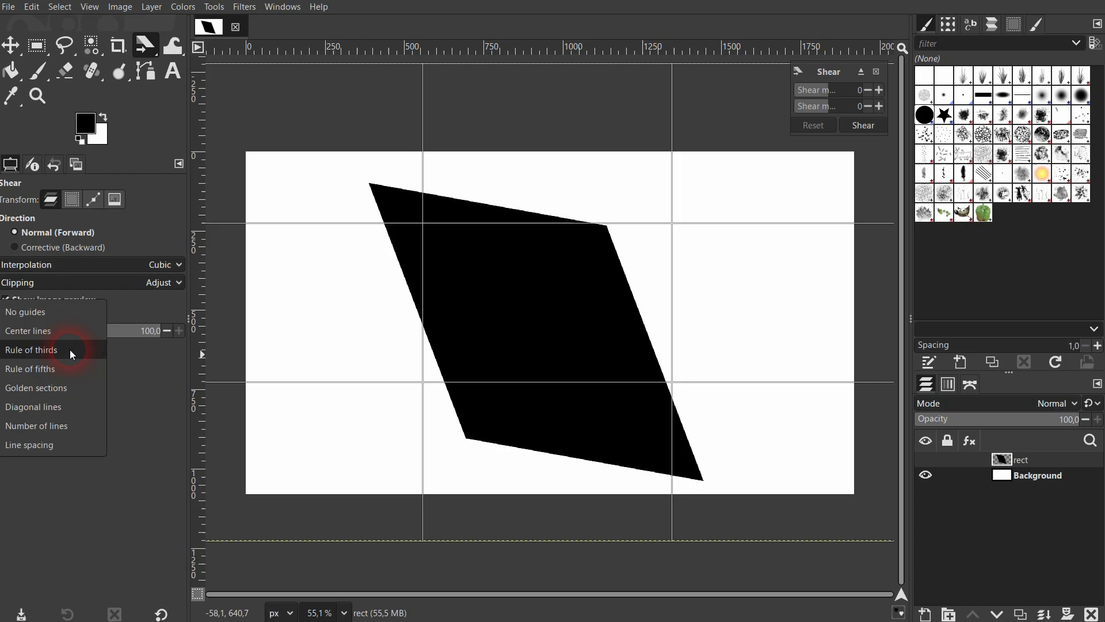
pyautogui.click(54, 310)
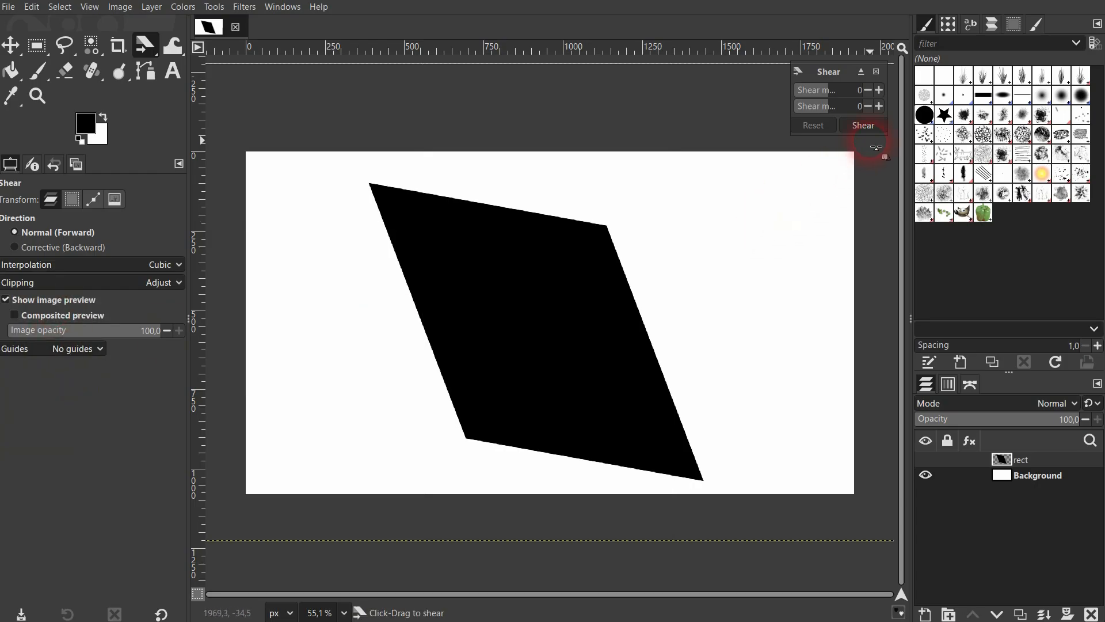
pyautogui.click(877, 71)
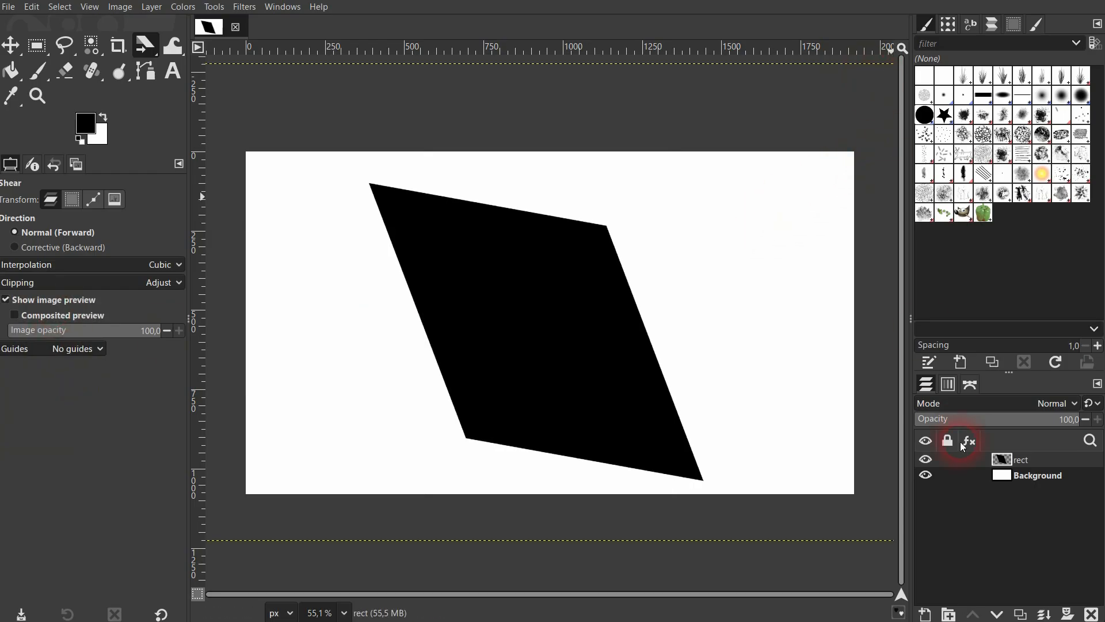
# Undo the vertical and horizontal shears applied to the rect layer.
pyautogui.hotkey('ctrl', 'z')
pyautogui.hotkey('ctrl', 'z')
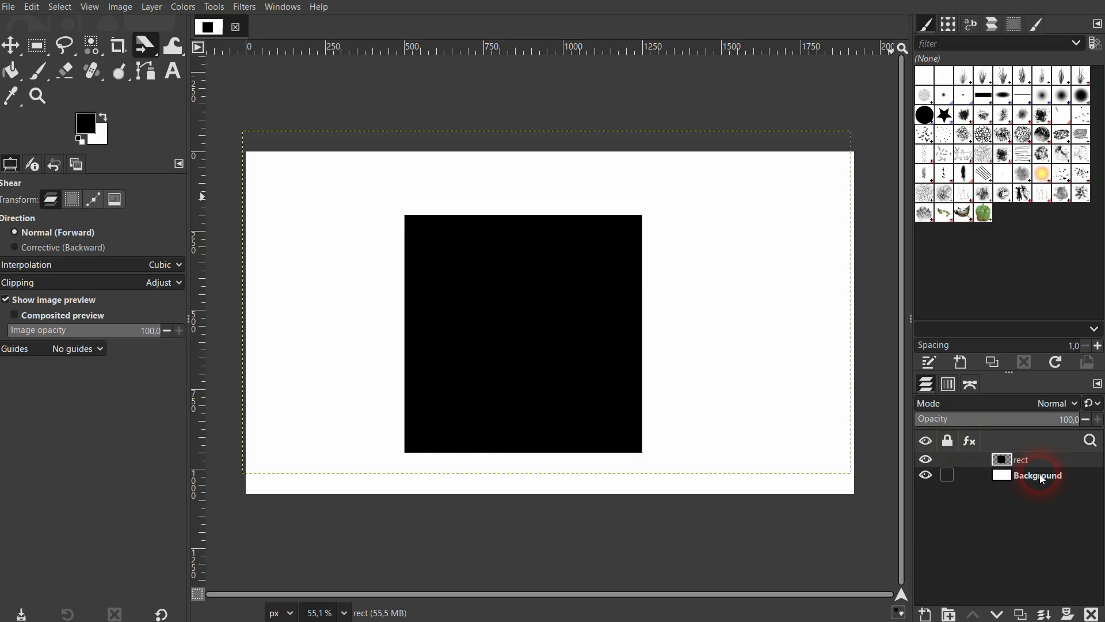
# Shear the rect layer horizontally again, trying X magnitude 441, resetting it, and applying a stronger slant with Y at 0.
pyautogui.click(145, 45)
pyautogui.click(218, 114)
pyautogui.click(412, 233)
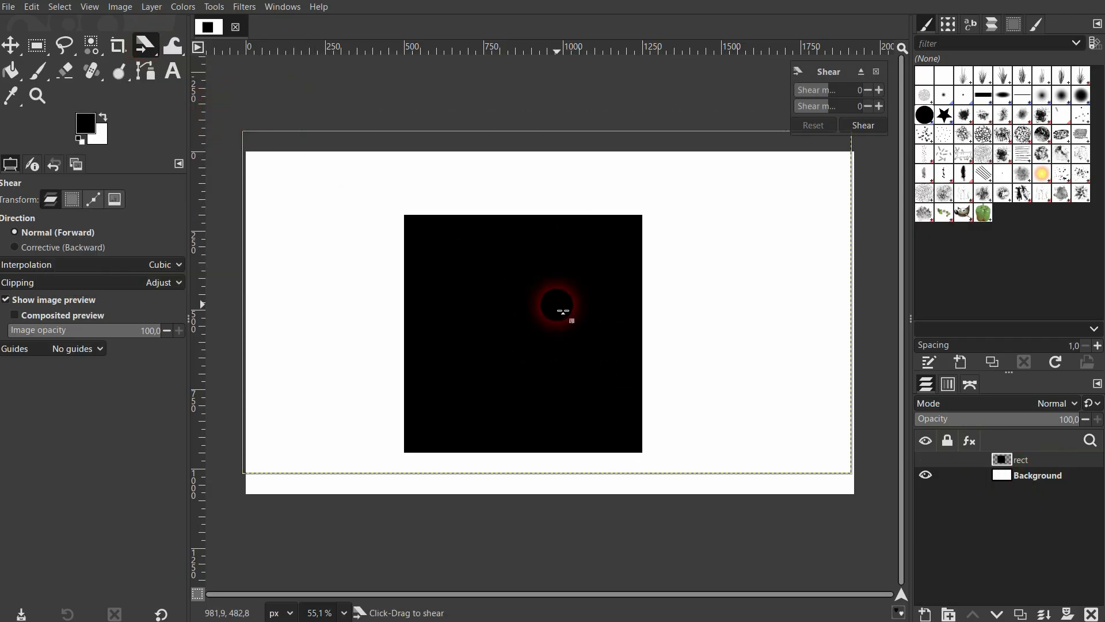
pyautogui.click(881, 90)
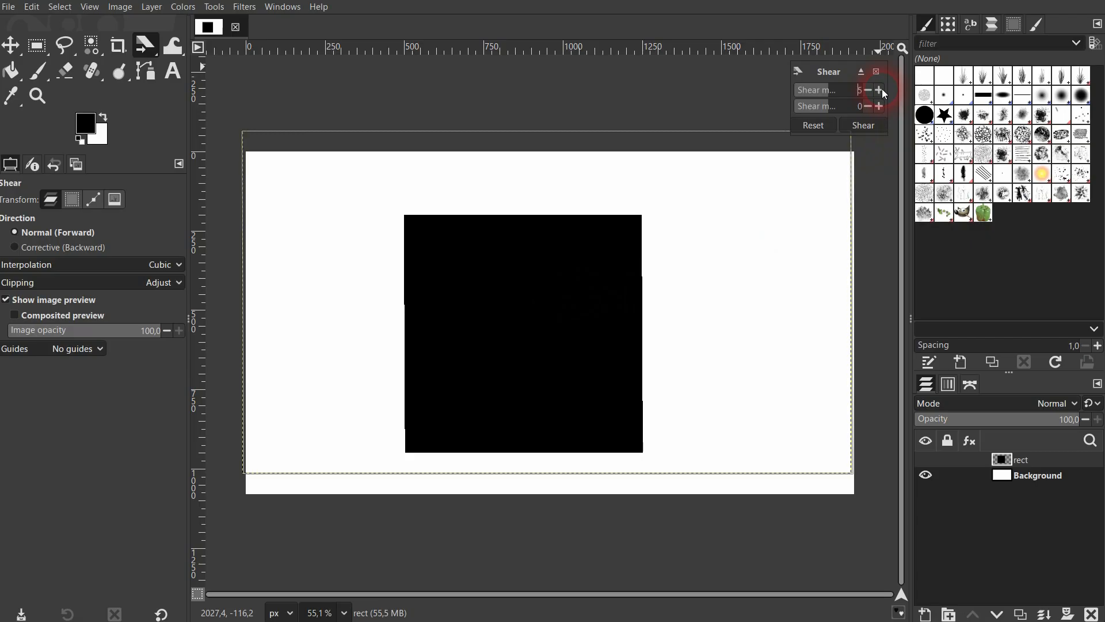
pyautogui.moveTo(850, 95); pyautogui.dragTo(863, 106)
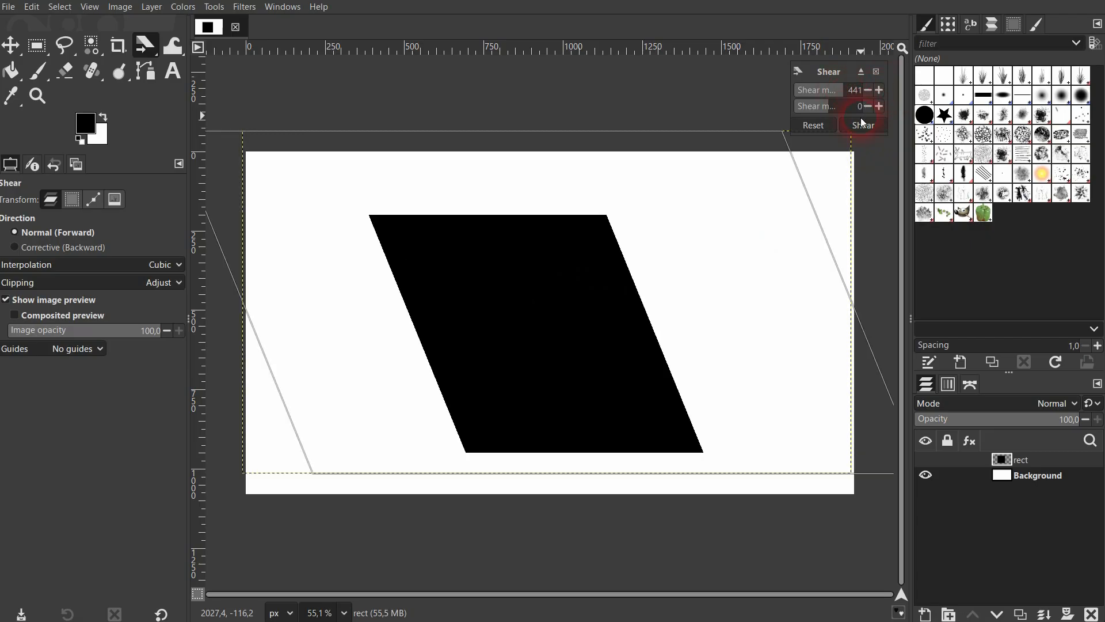
pyautogui.click(817, 128)
pyautogui.click(852, 92)
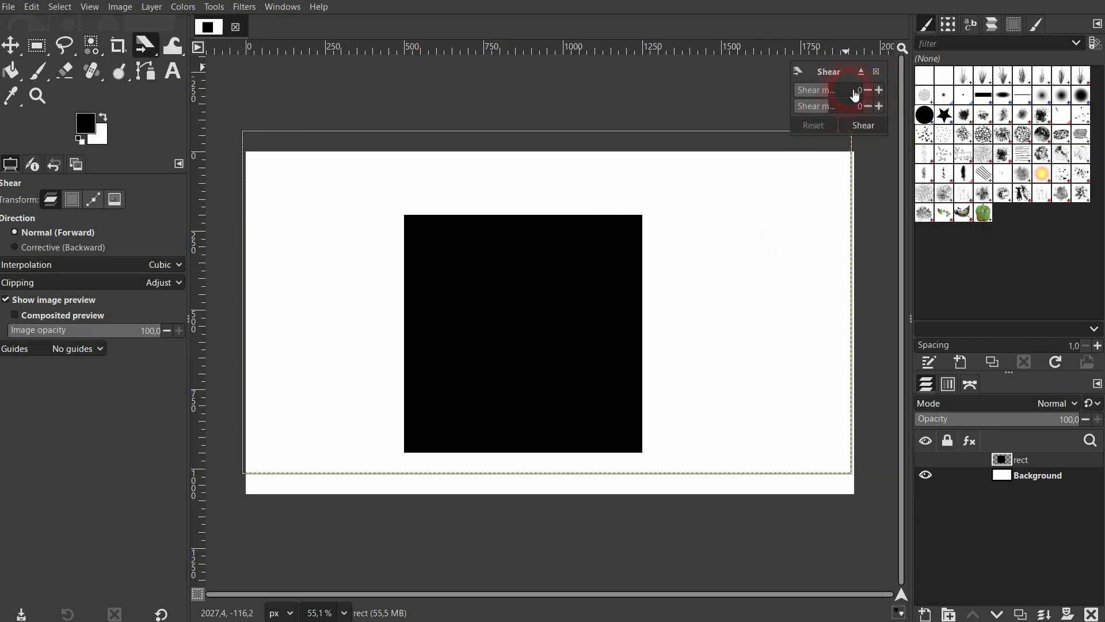
pyautogui.click(865, 130)
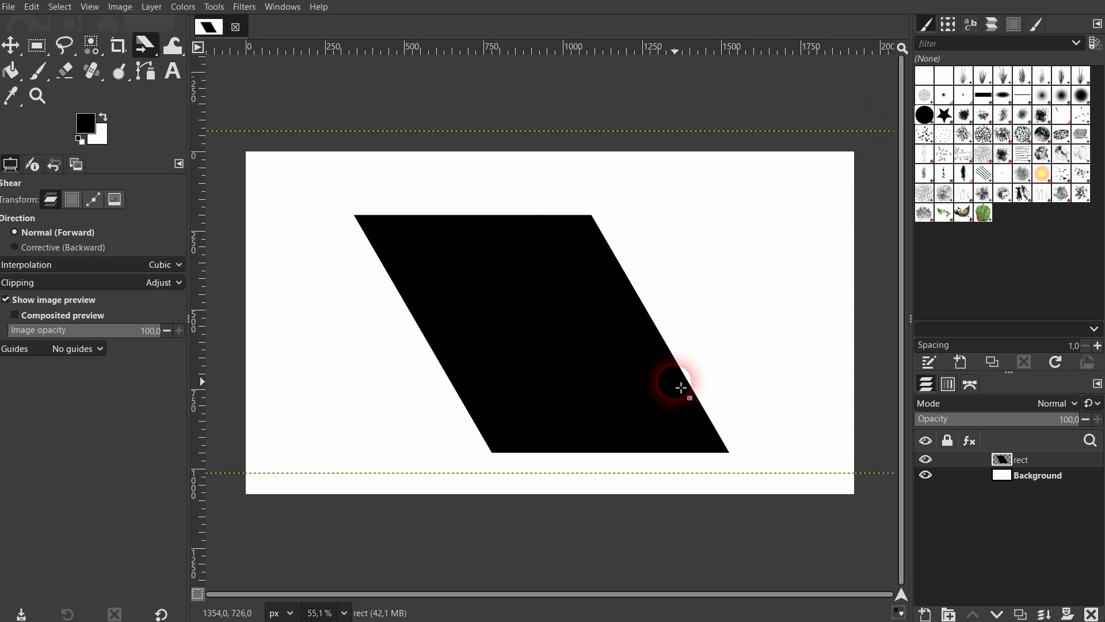
# Shear the slanted rect layer vertically with a positive Y magnitude and X at 0, and apply it.
pyautogui.click(146, 45)
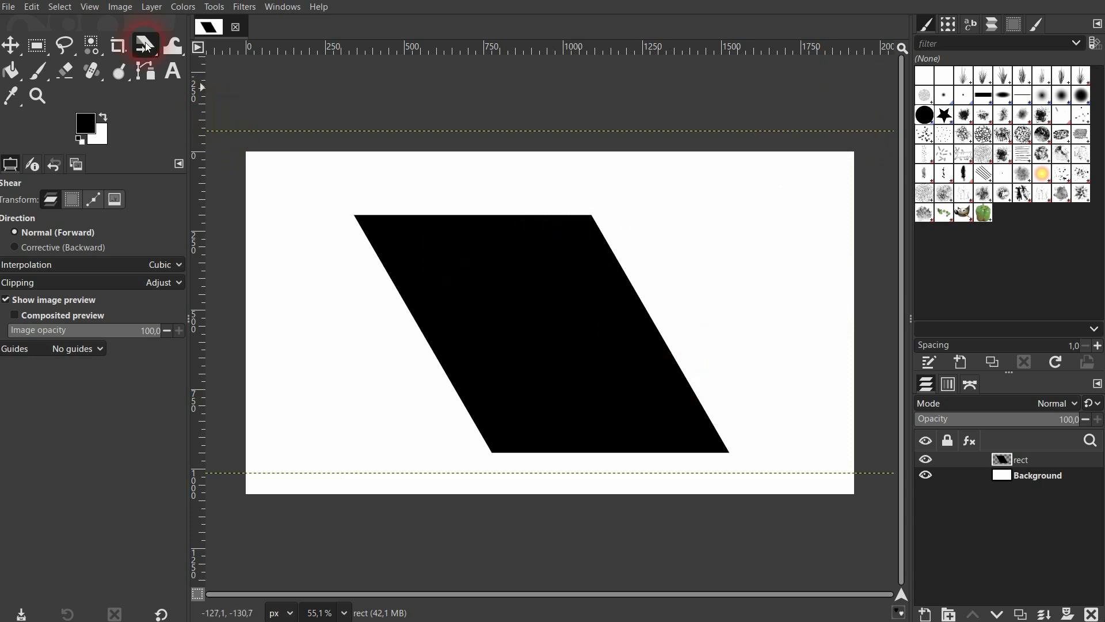
pyautogui.click(527, 308)
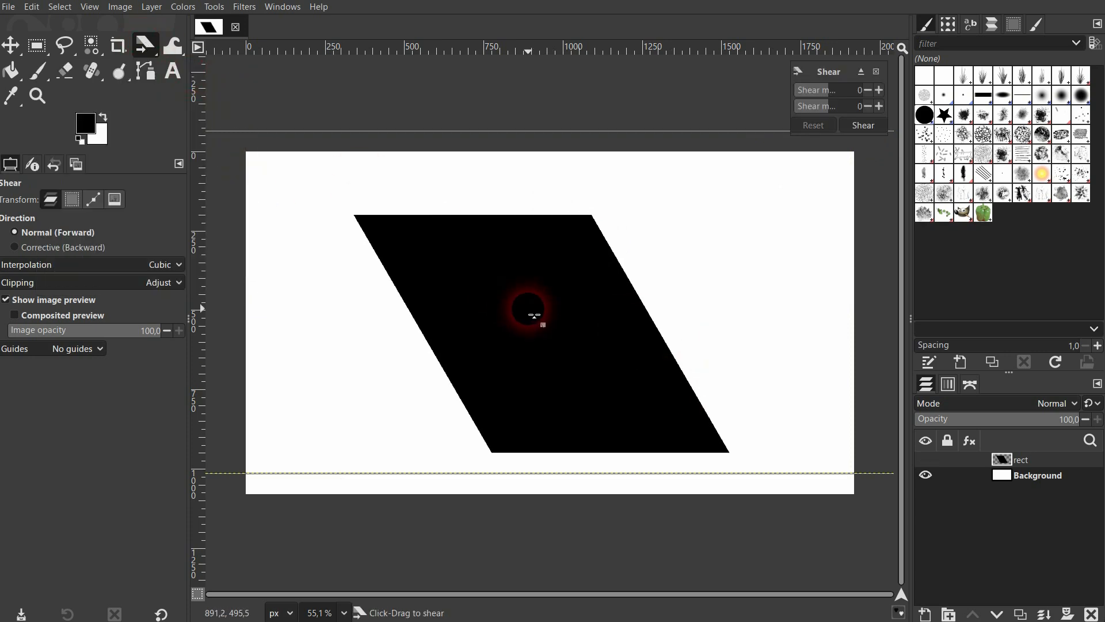
pyautogui.click(856, 104)
pyautogui.click(867, 127)
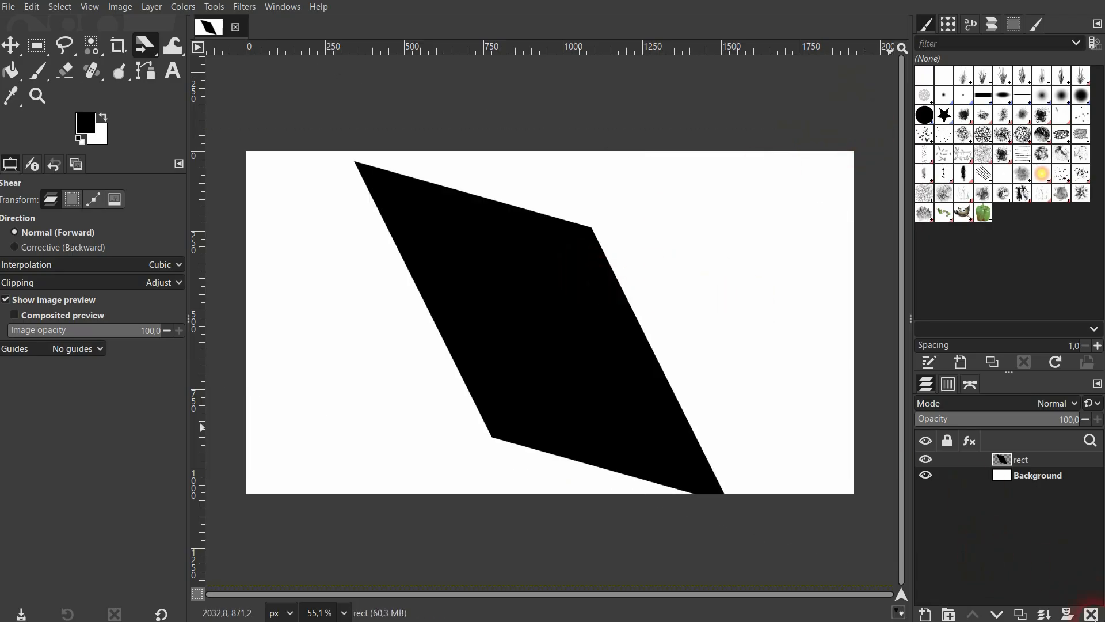
# Delete the rect layer and add a text layer reading SHEAR near the middle of the canvas.
pyautogui.click(1091, 613)
pyautogui.click(461, 309)
pyautogui.click(174, 71)
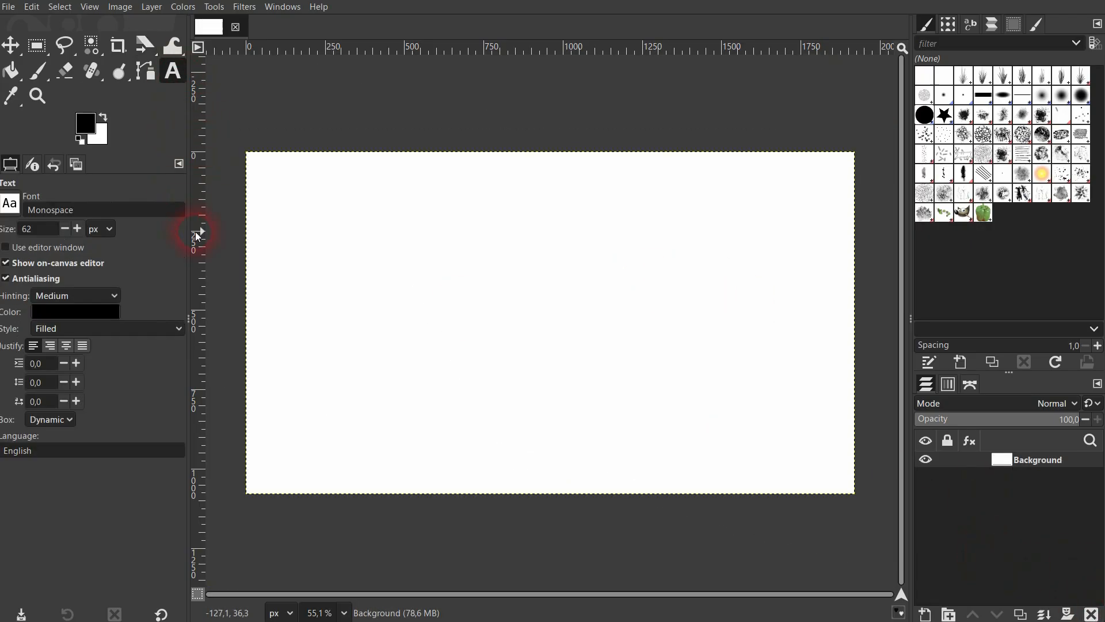
pyautogui.click(506, 321)
pyautogui.write('SHEAR')
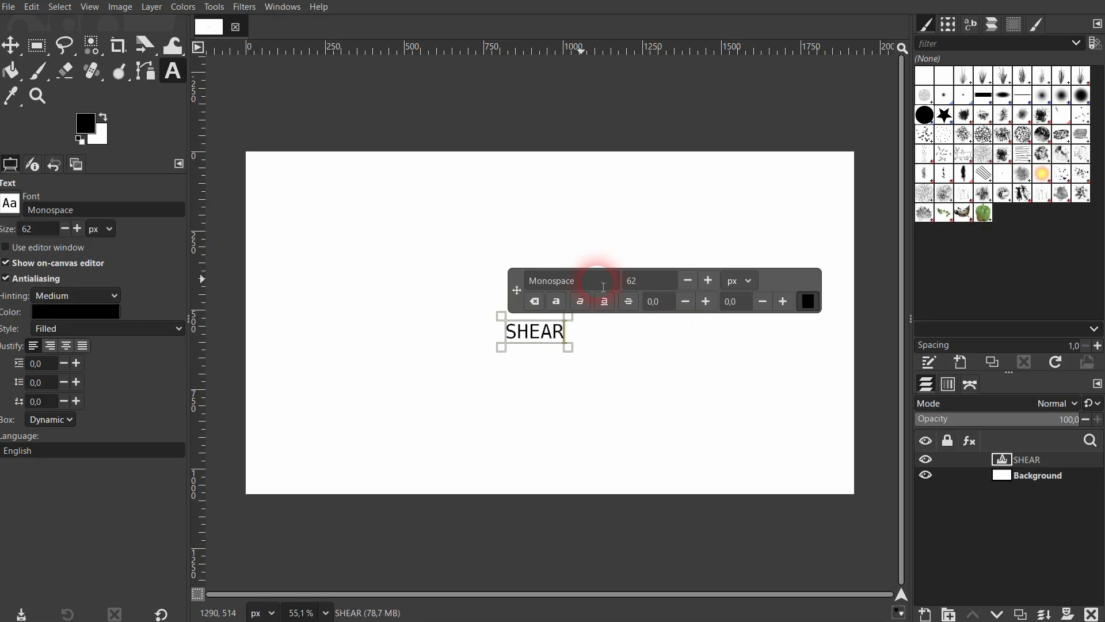
# Format the SHEAR text in Arial Black at 500 px and move it so it spans the middle of the canvas.
pyautogui.hotkey('ctrl', 'a')
pyautogui.moveTo(596, 281); pyautogui.dragTo(520, 280)
pyautogui.write('aria')
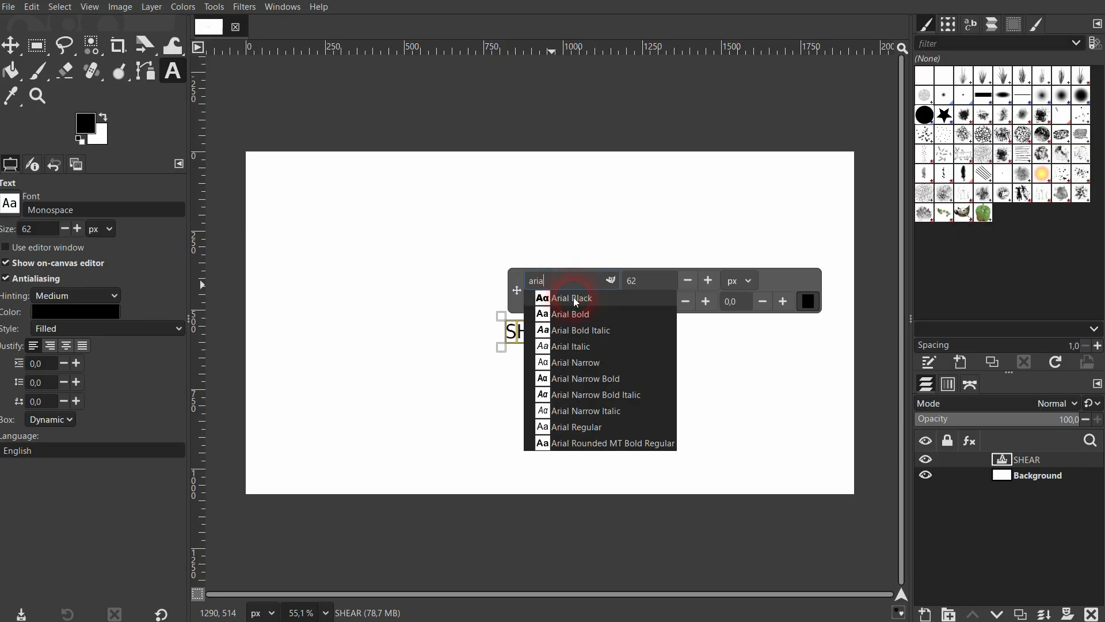
pyautogui.click(570, 295)
pyautogui.press('Tab')
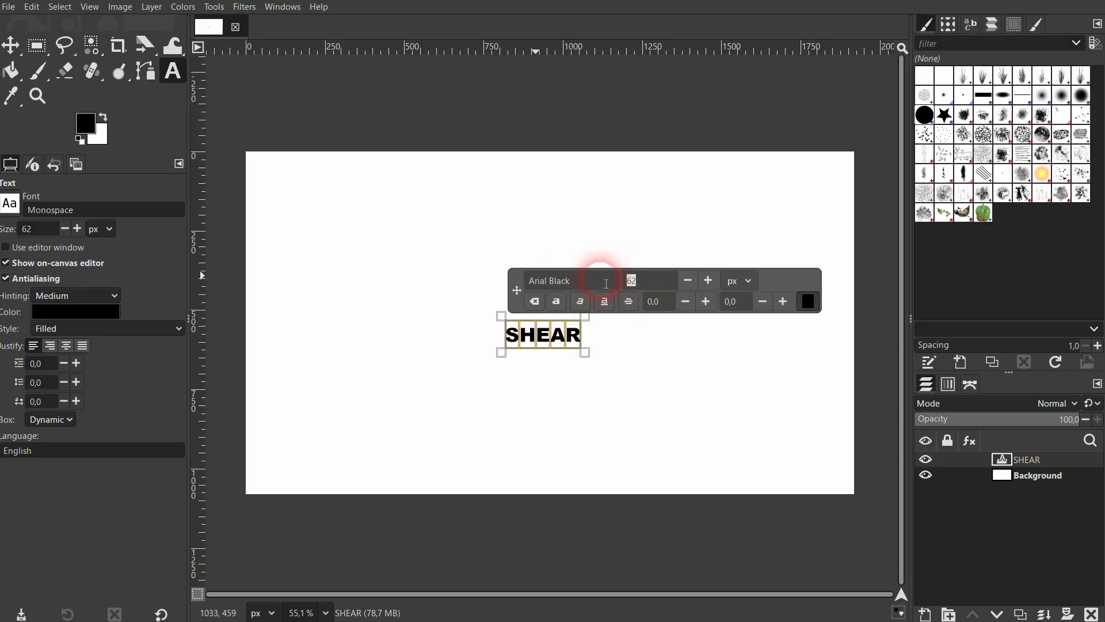
pyautogui.press('Return')
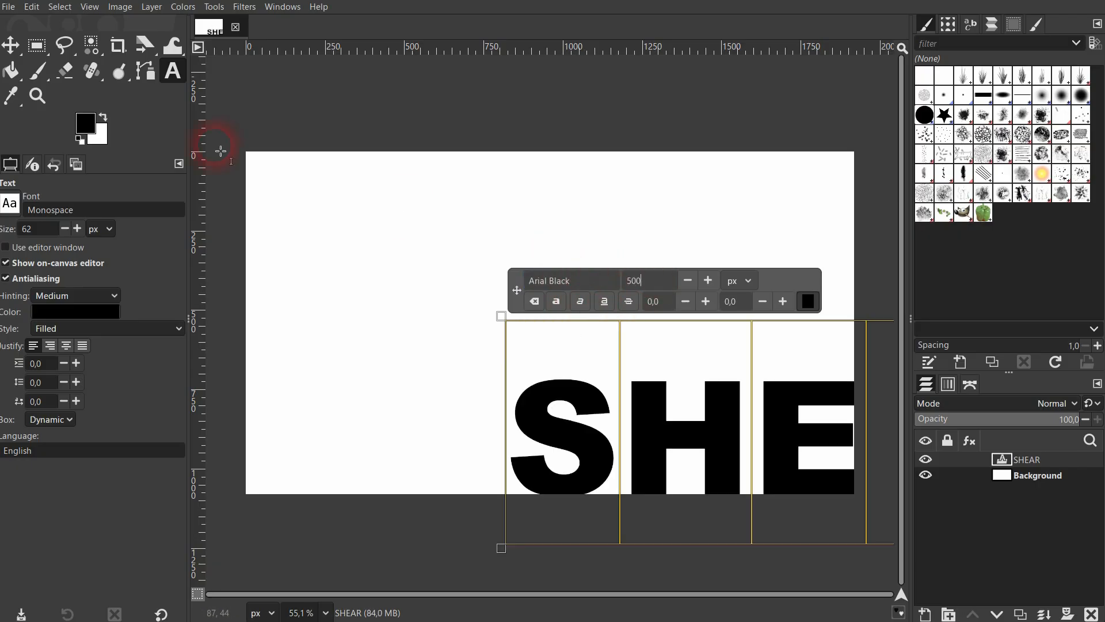
pyautogui.click(10, 45)
pyautogui.moveTo(723, 432); pyautogui.dragTo(472, 332)
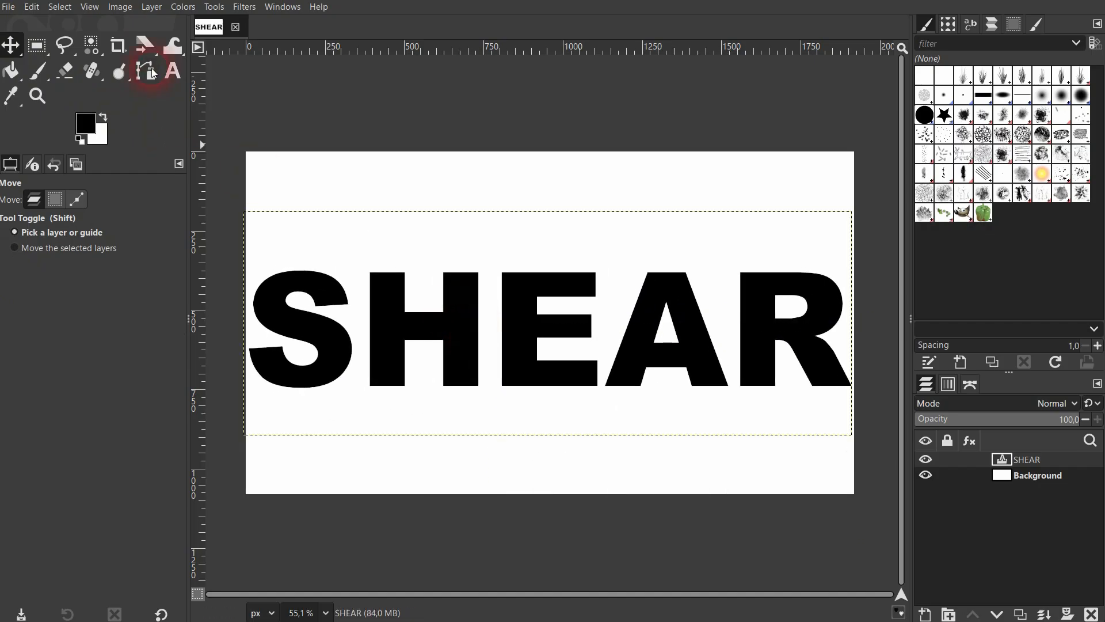
# Shear the SHEAR text layer horizontally with X magnitude -237 and Y at 0, and apply it.
pyautogui.click(148, 49)
pyautogui.click(208, 115)
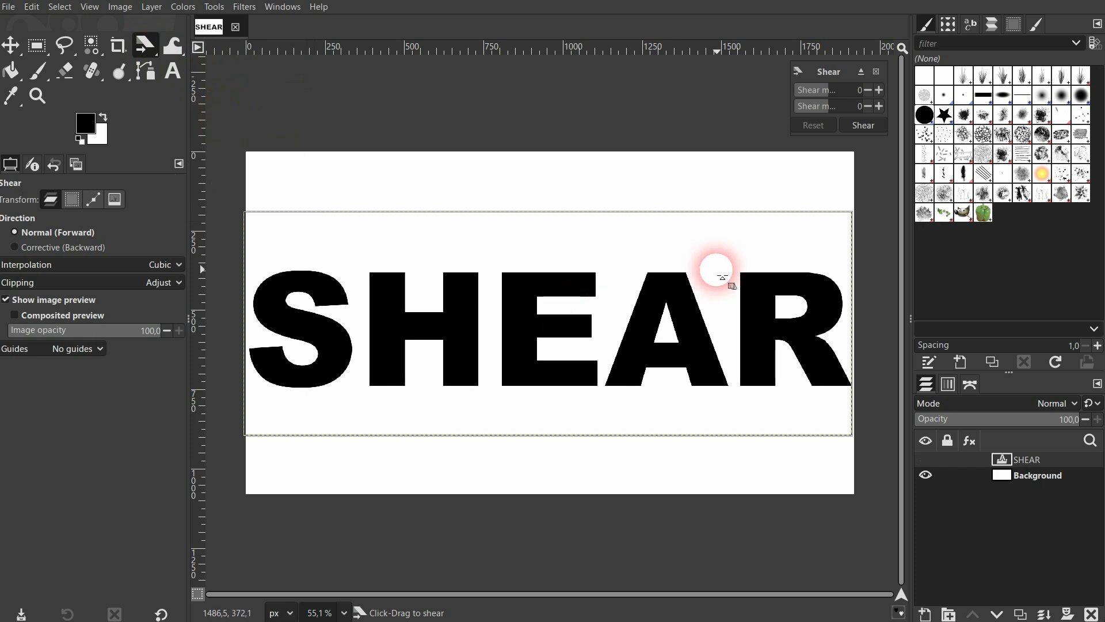
pyautogui.moveTo(849, 96)
pyautogui.mouseDown()
pyautogui.moveTo(824, 94)
pyautogui.moveTo(851, 109)
pyautogui.moveTo(838, 112)
pyautogui.moveTo(848, 95)
pyautogui.moveTo(827, 96)
pyautogui.mouseUp()
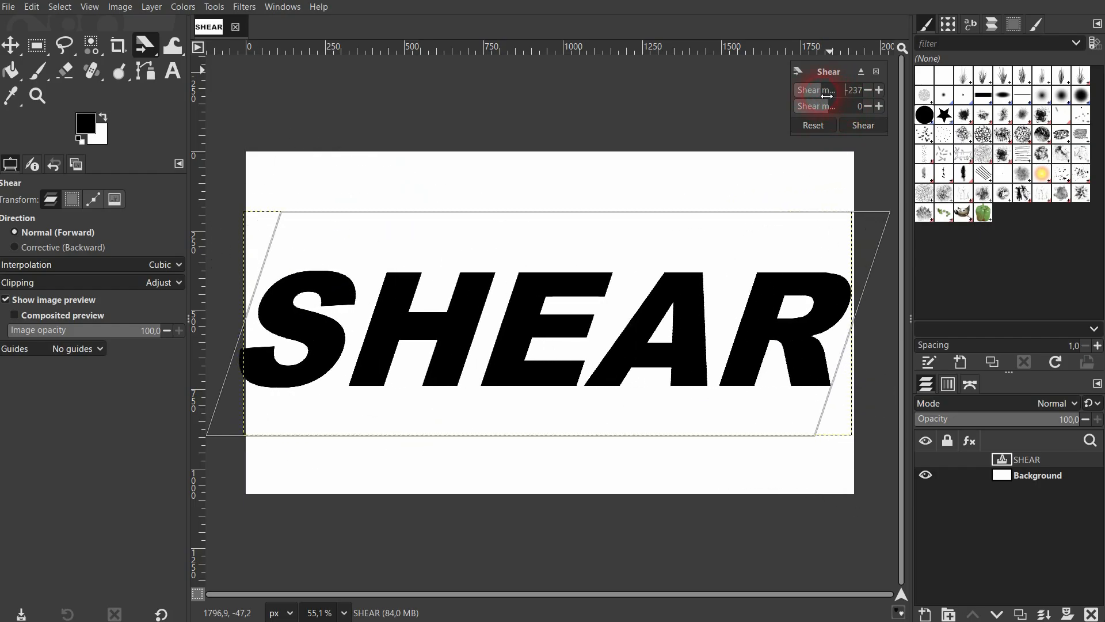
pyautogui.click(867, 124)
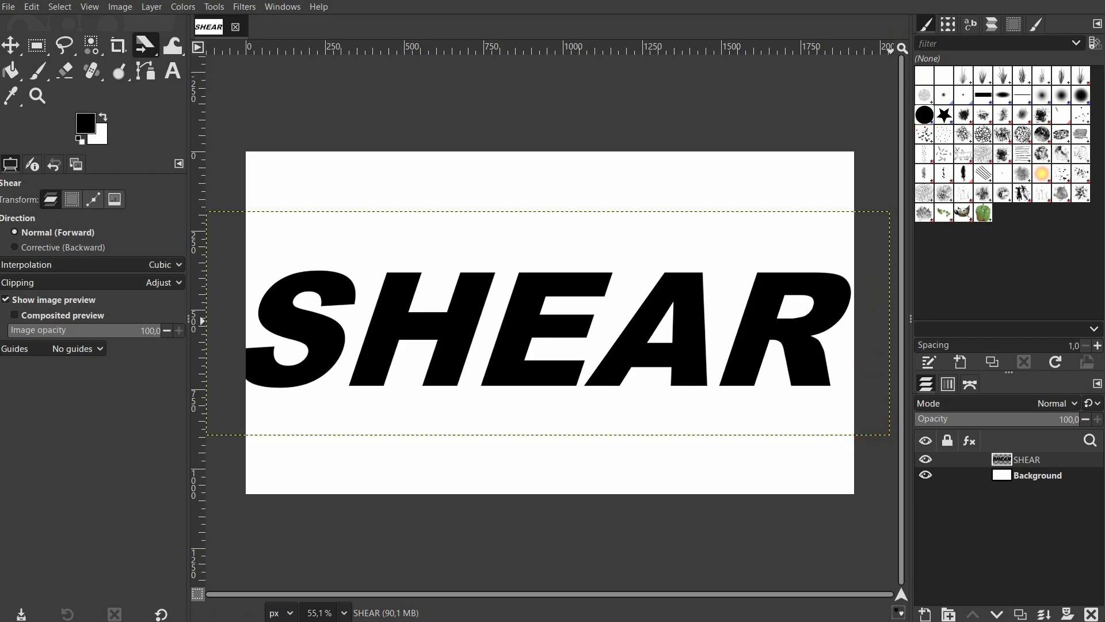
# Look up the Shear tool and its shortcut among the transform tools.
pyautogui.click(214, 6)
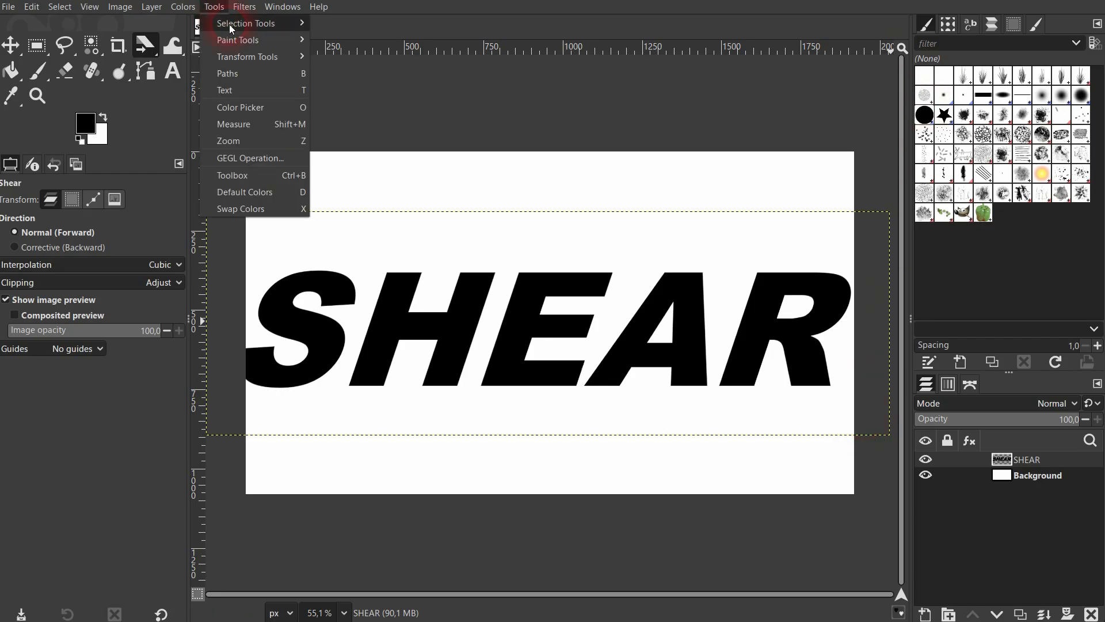
pyautogui.moveTo(254, 55)
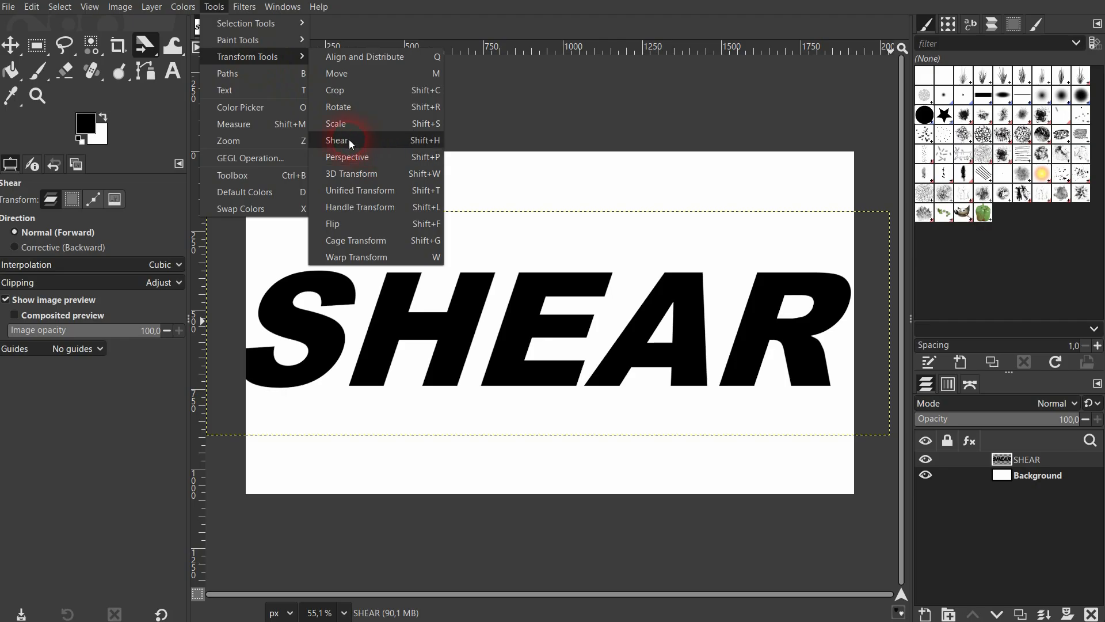